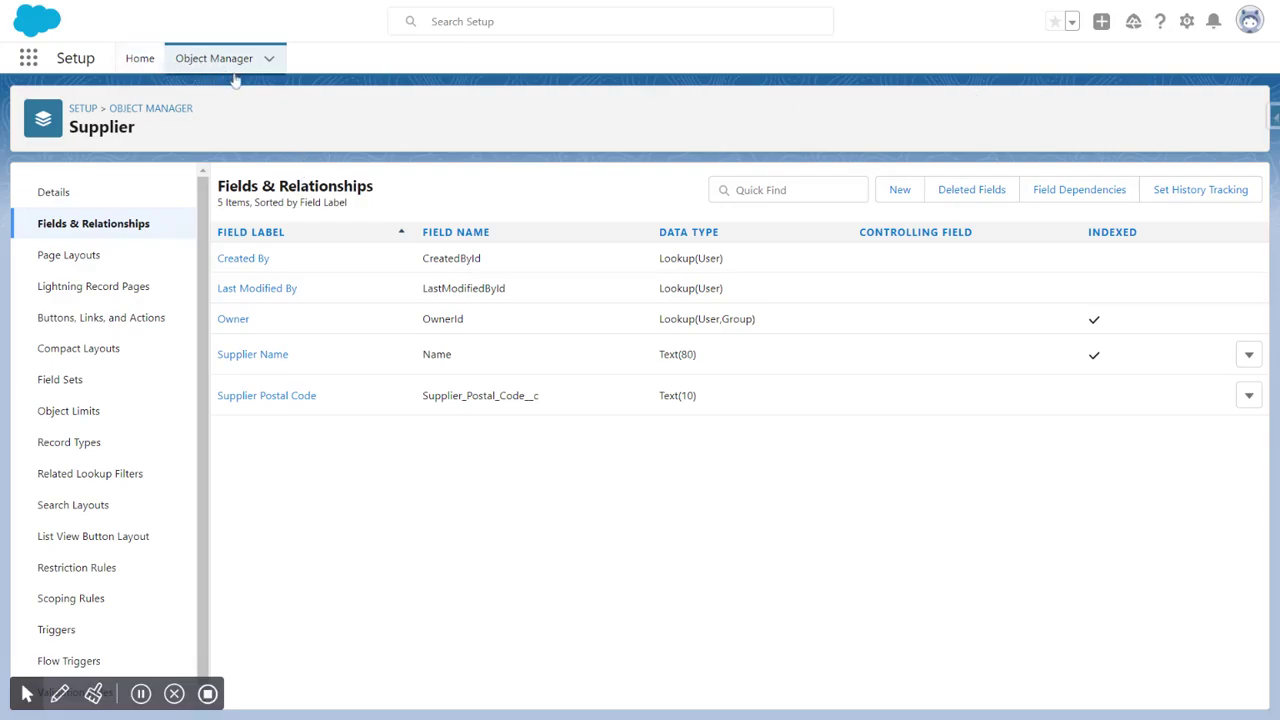
Start a new custom field on the Supplier object with Picklist as its data type.
click(901, 194)
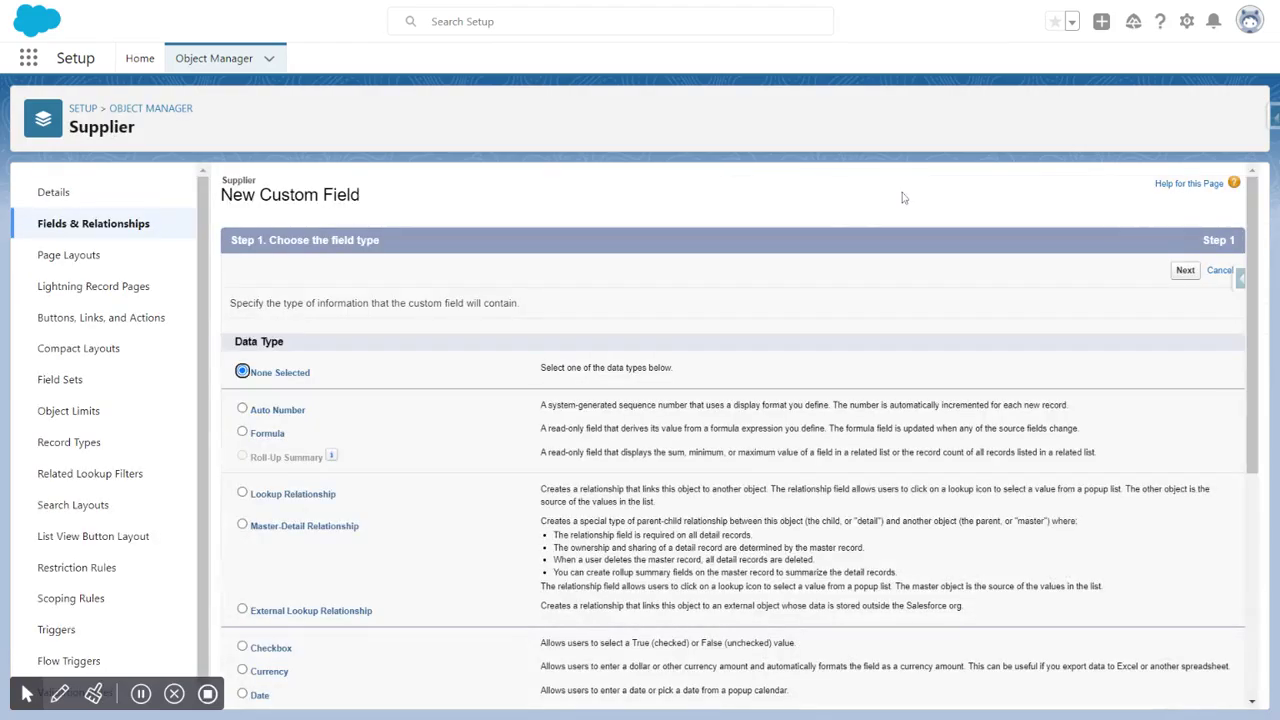
scroll(498, 348, down, 1)
scroll(498, 348, down, 2)
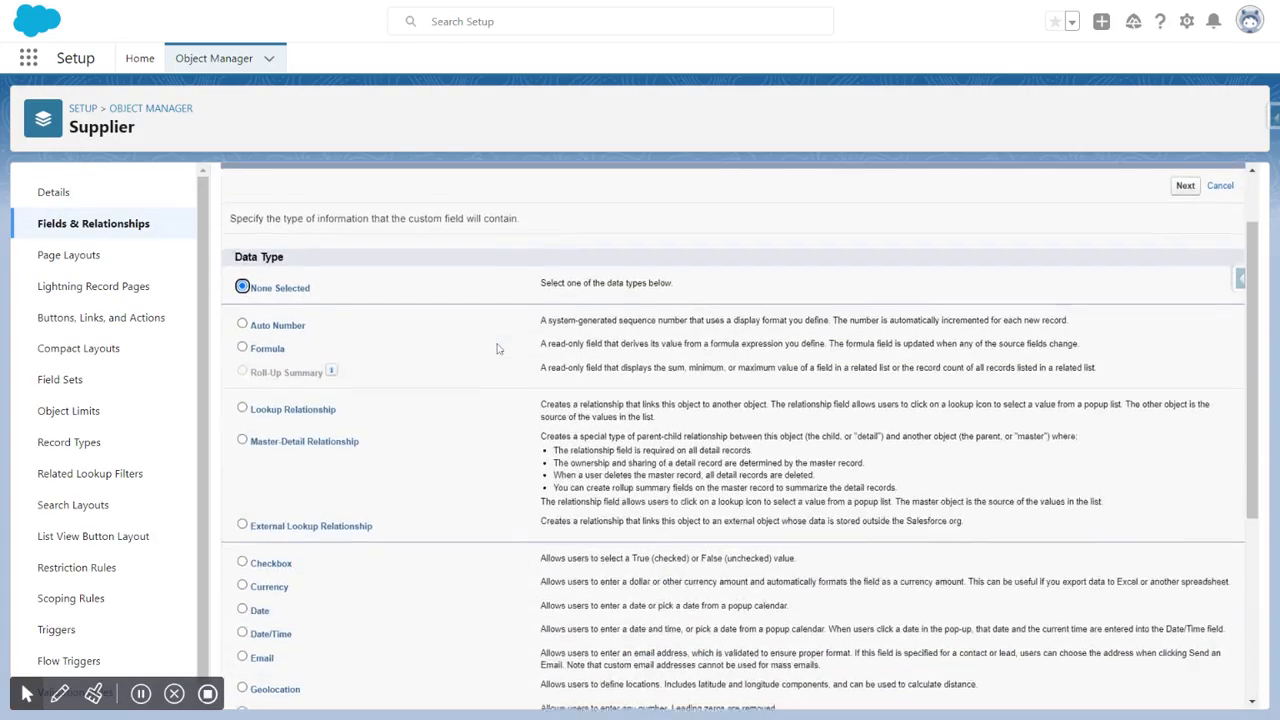
scroll(497, 348, down, 2)
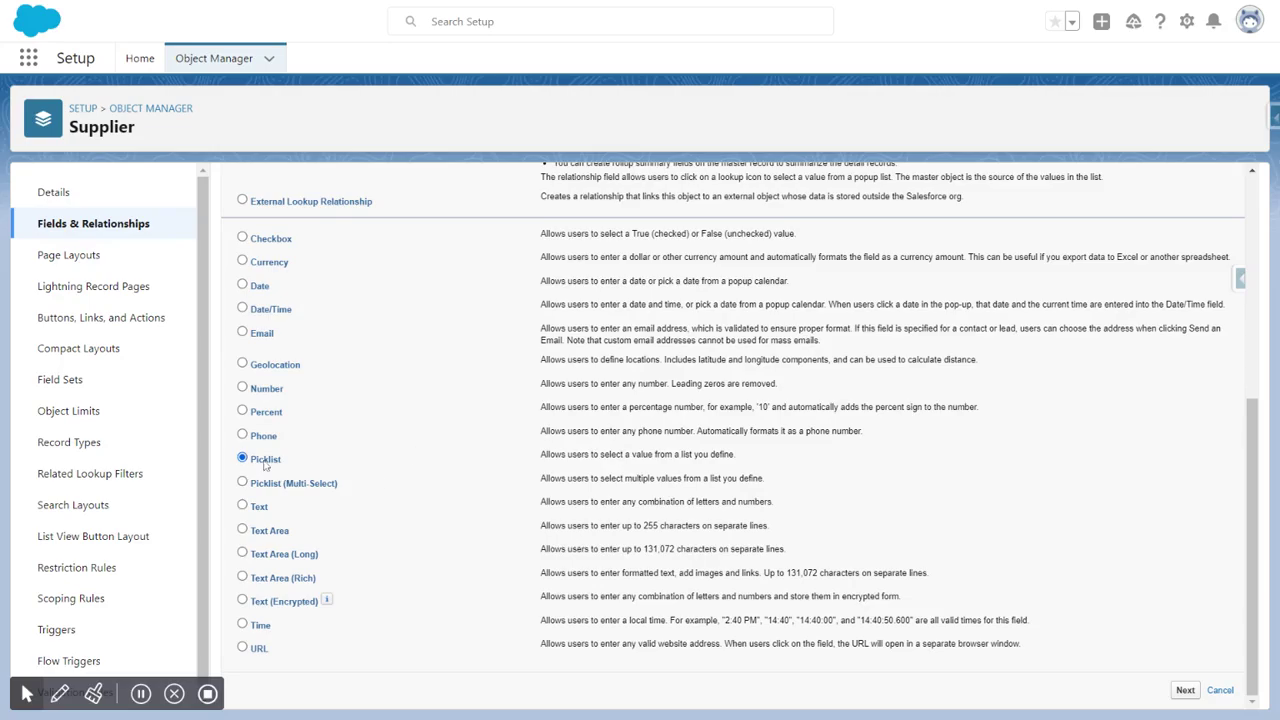
click(1186, 694)
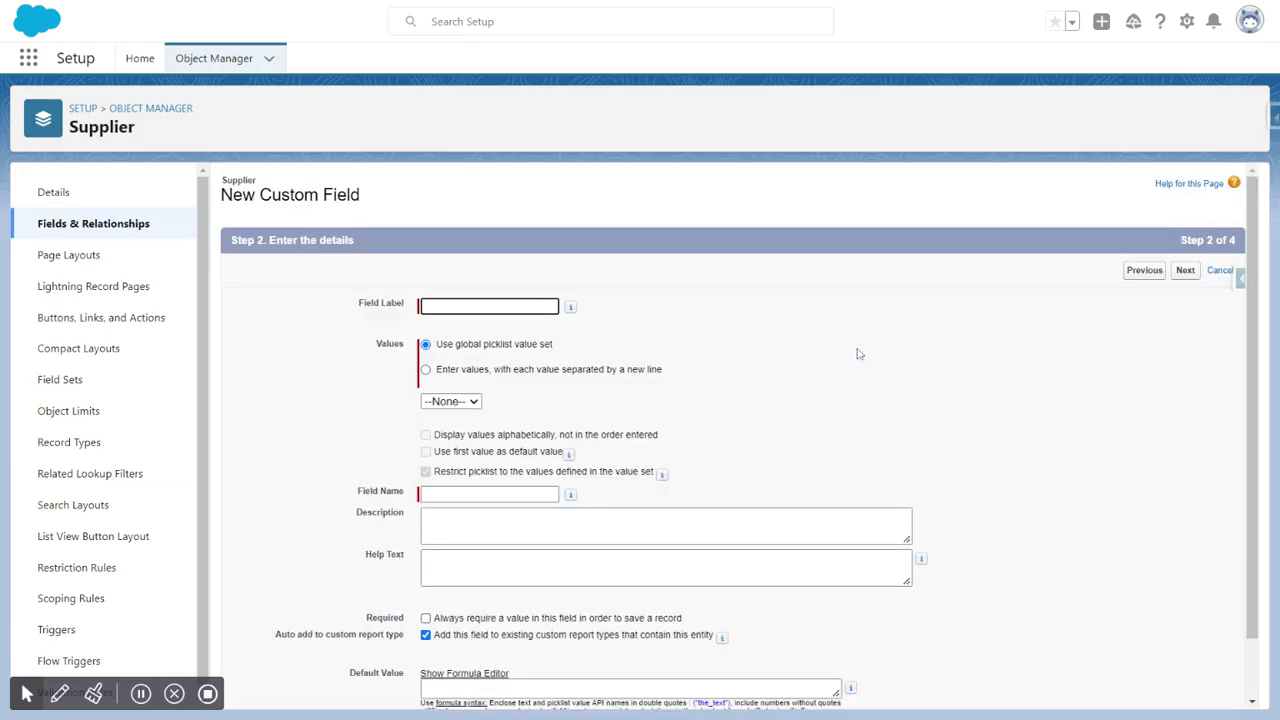
Label the field Supplier Type and define its own picklist values Partner, Distributor and Wholeseller, one per line.
text(Supplier Type)
click(850, 355)
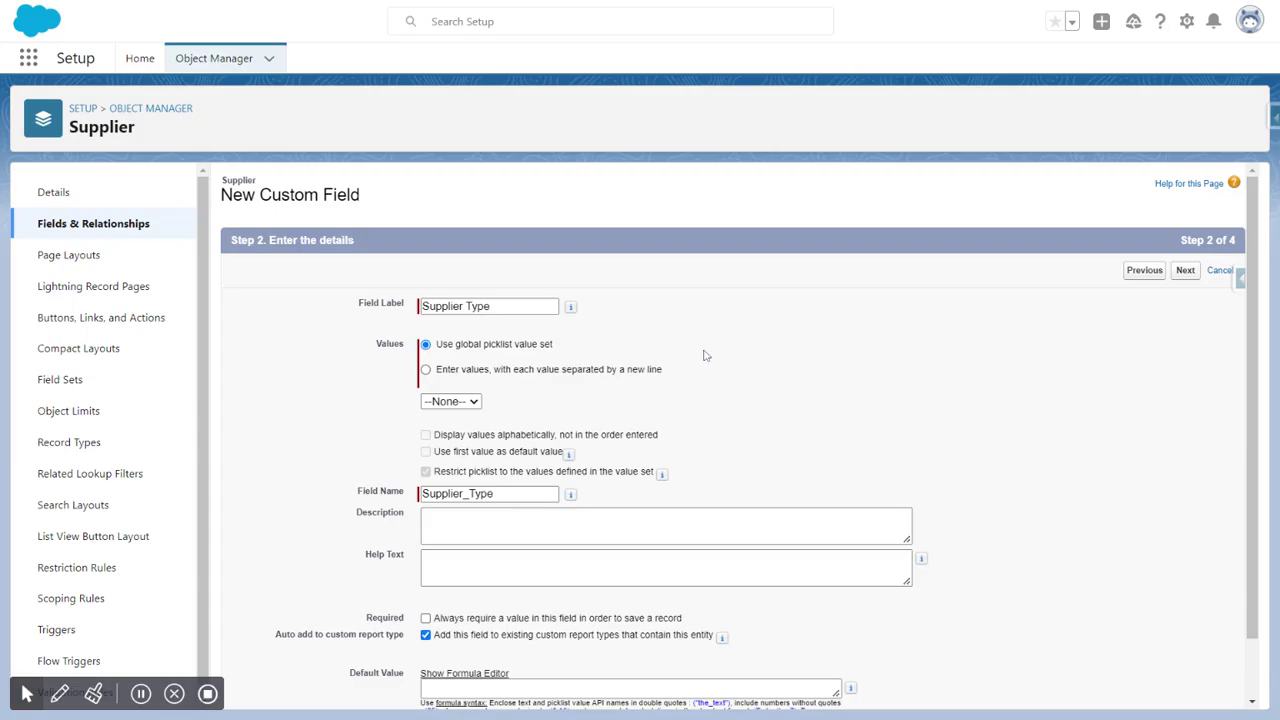
click(426, 371)
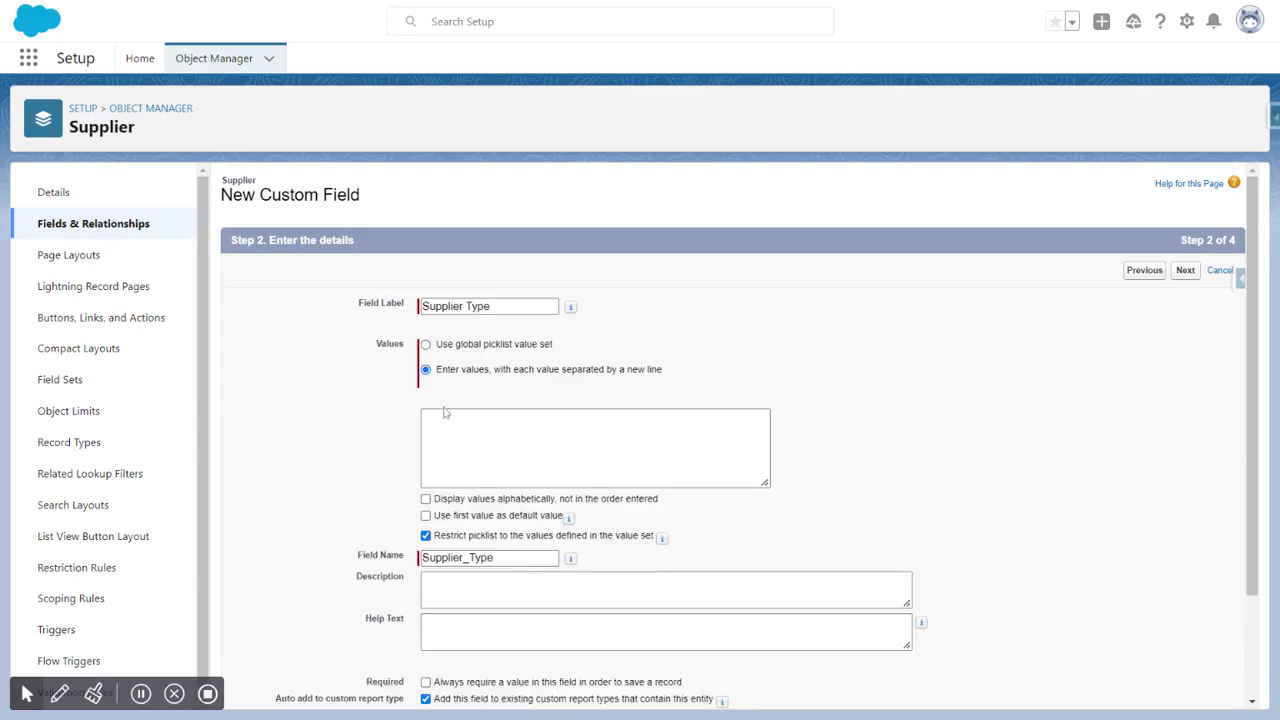
click(445, 412)
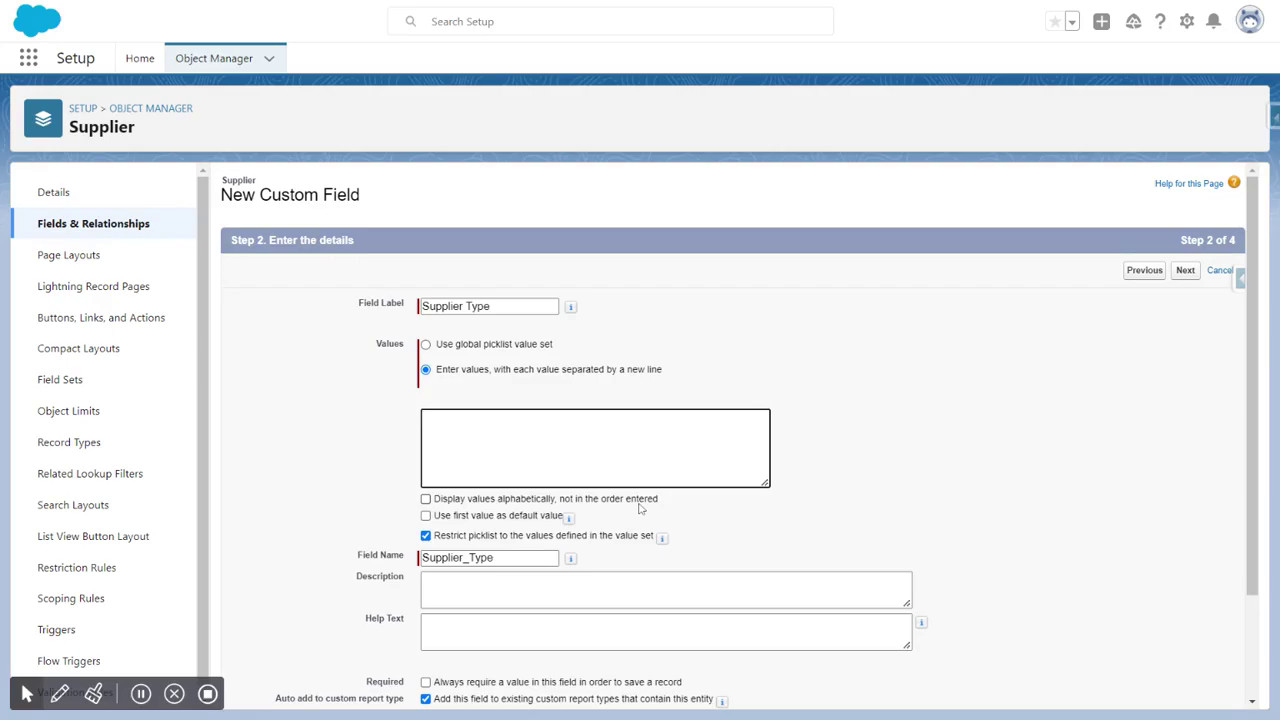
text(artner)
key(Return)
text(Distributor)
key(Return)
text(Wholesaller)
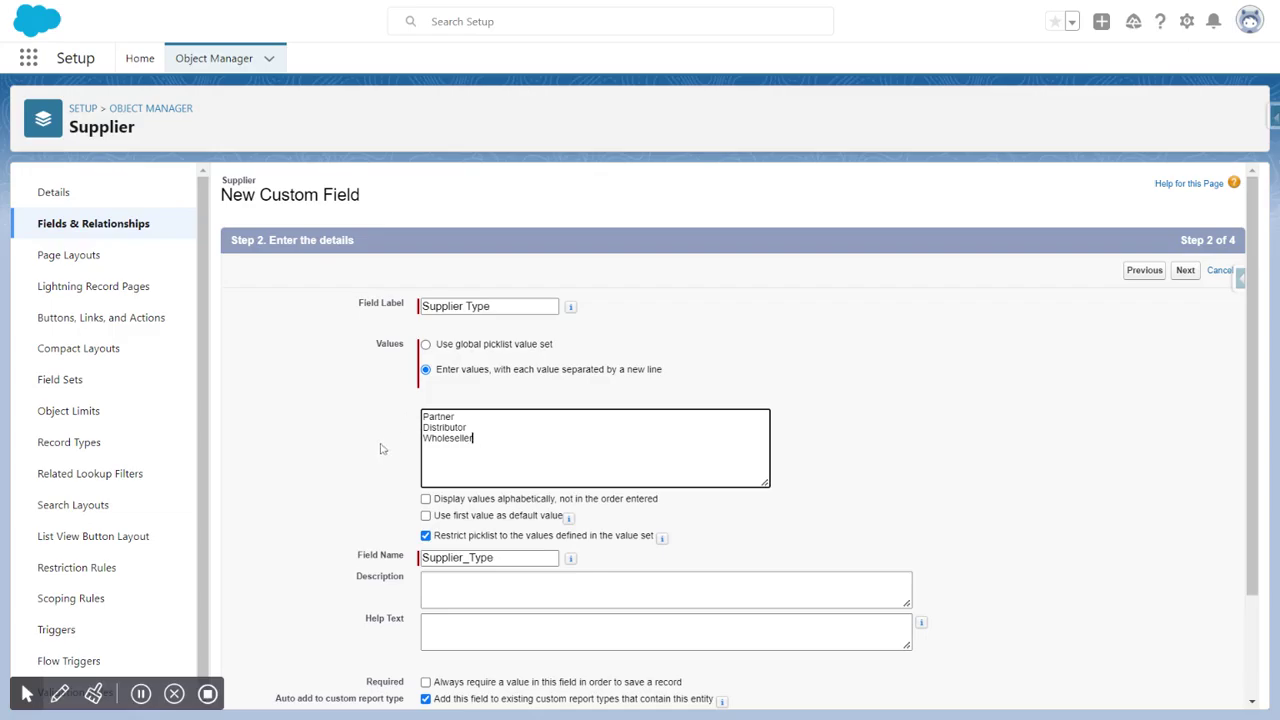
click(355, 447)
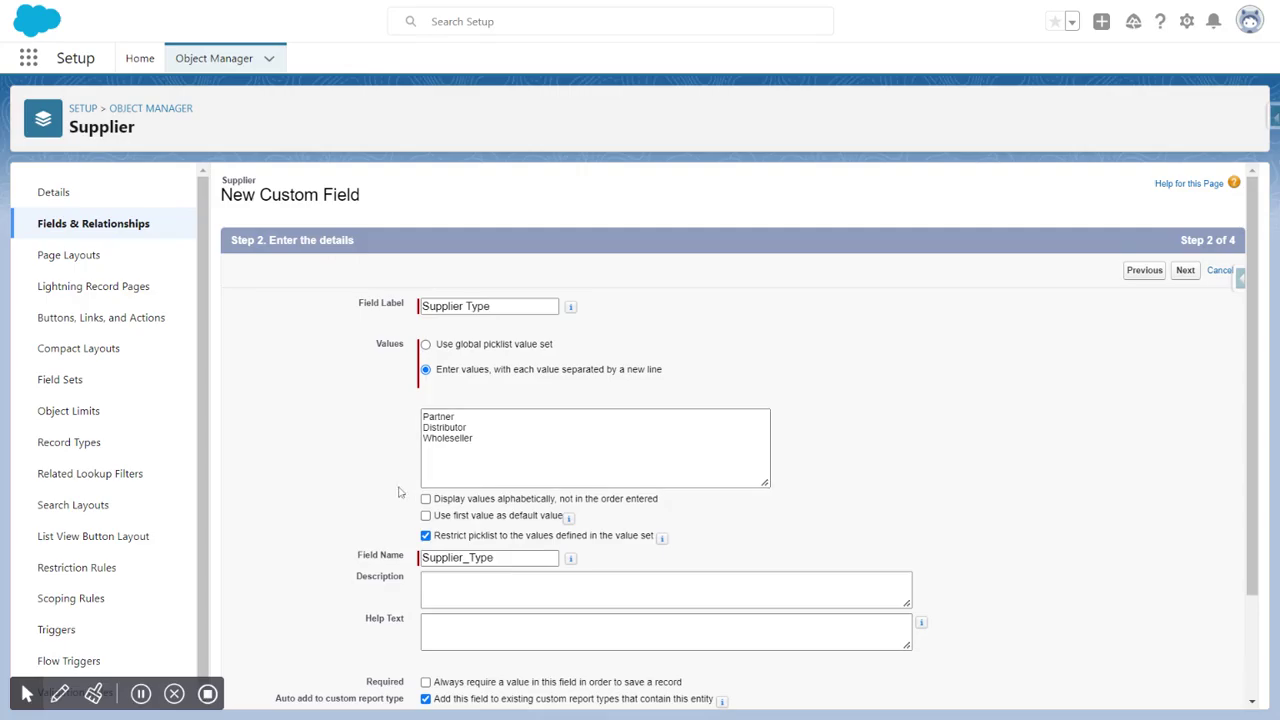
Keep the remaining field options at their defaults, leave the description and help text blank, and continue to field-level security.
scroll(405, 485, down, 1)
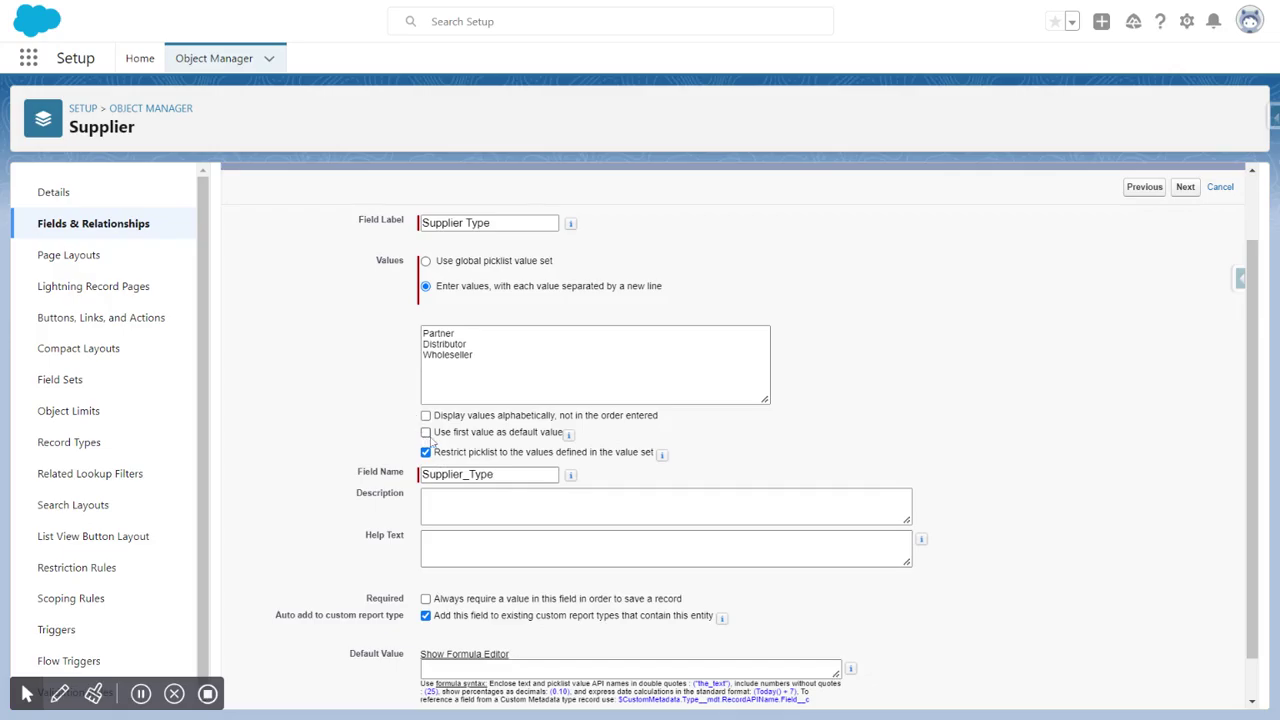
scroll(338, 438, down, 1)
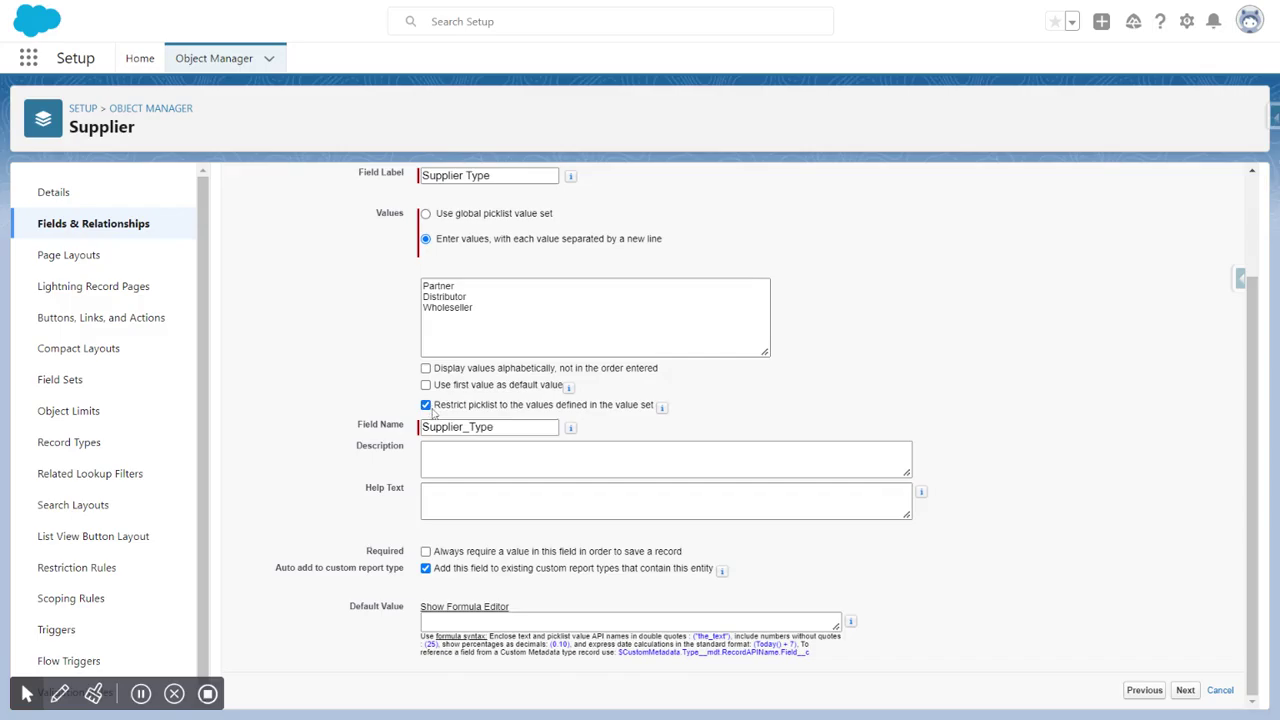
click(666, 459)
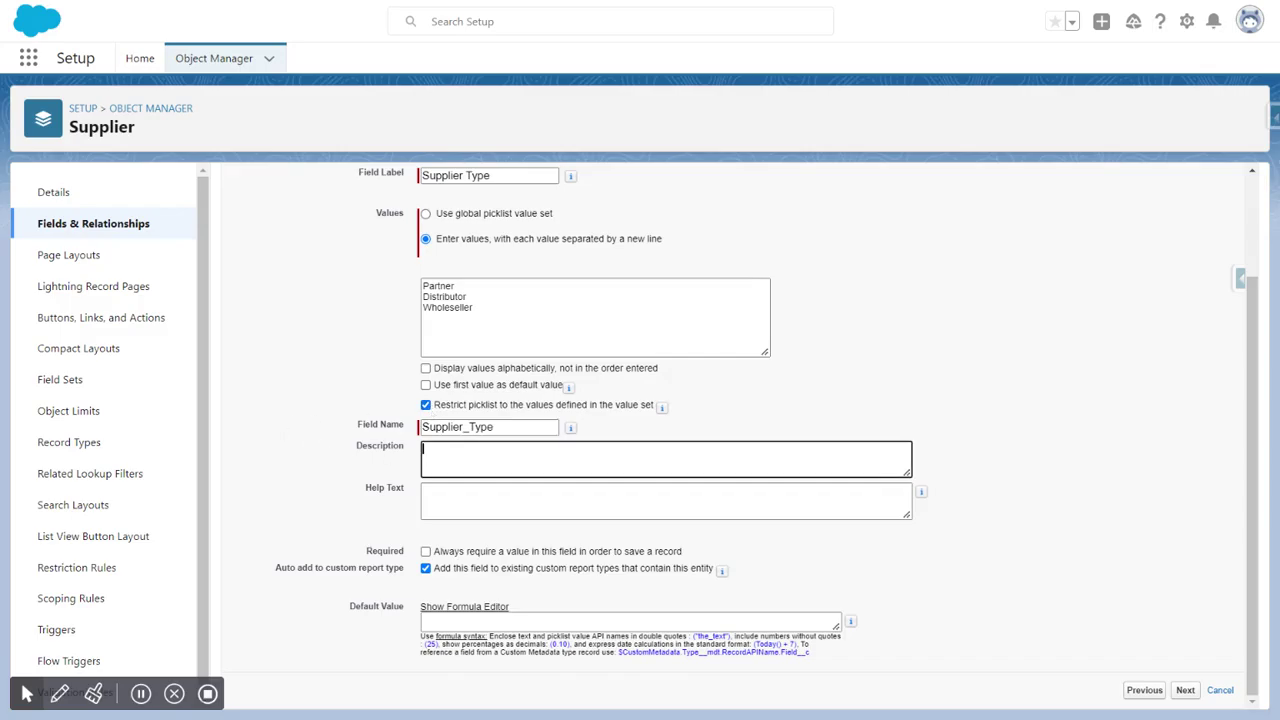
key(Tab)
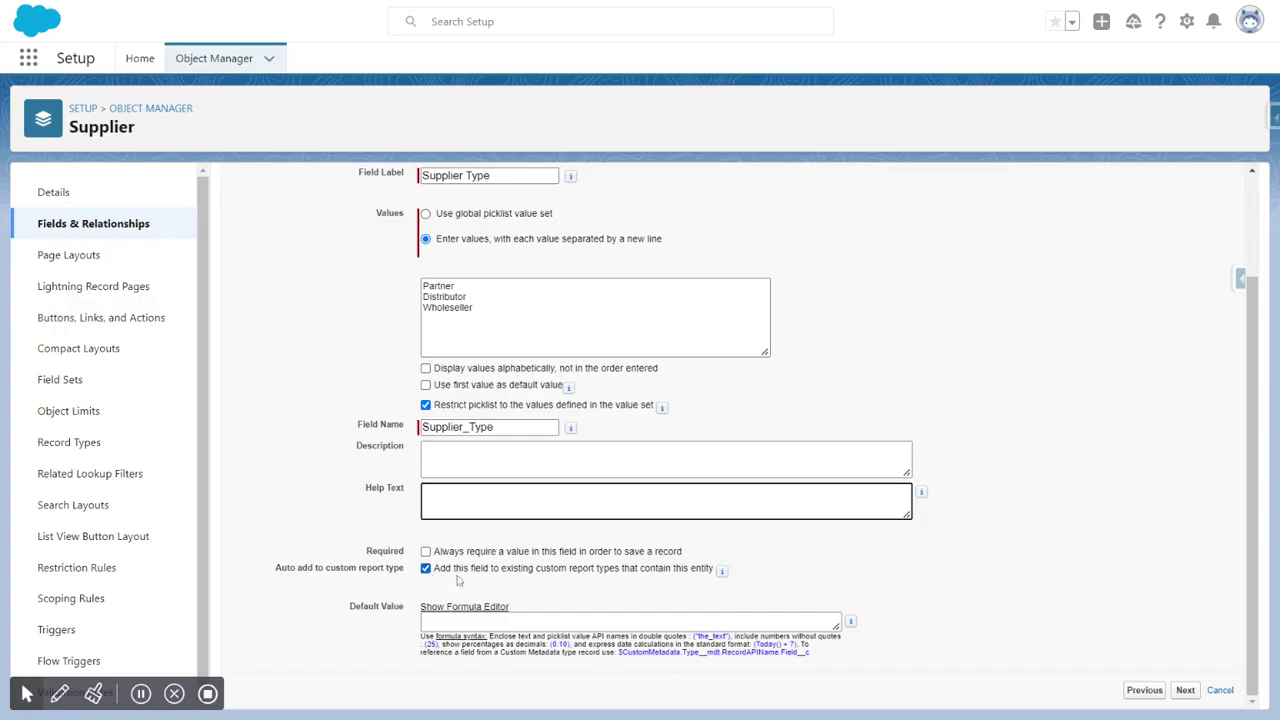
click(1184, 692)
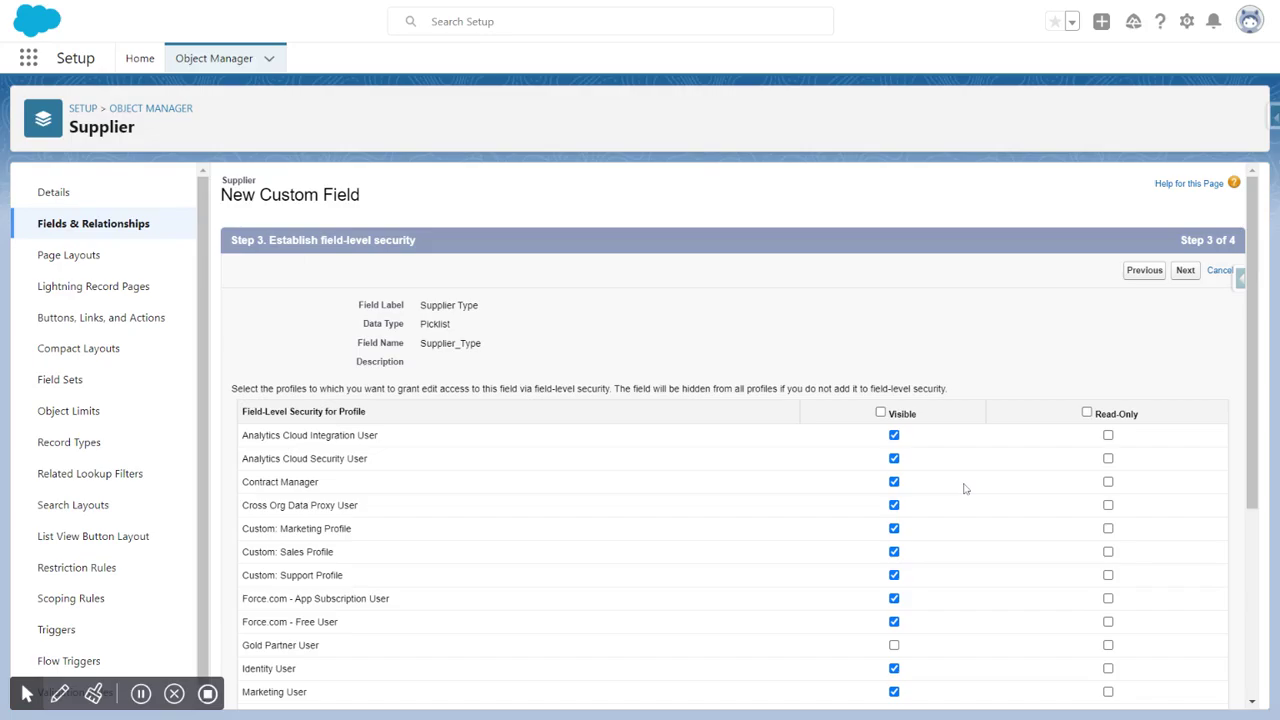
Make the Supplier Type field visible to all profiles and save it with the Supplier Layout included.
scroll(960, 487, down, 3)
scroll(952, 486, up, 3)
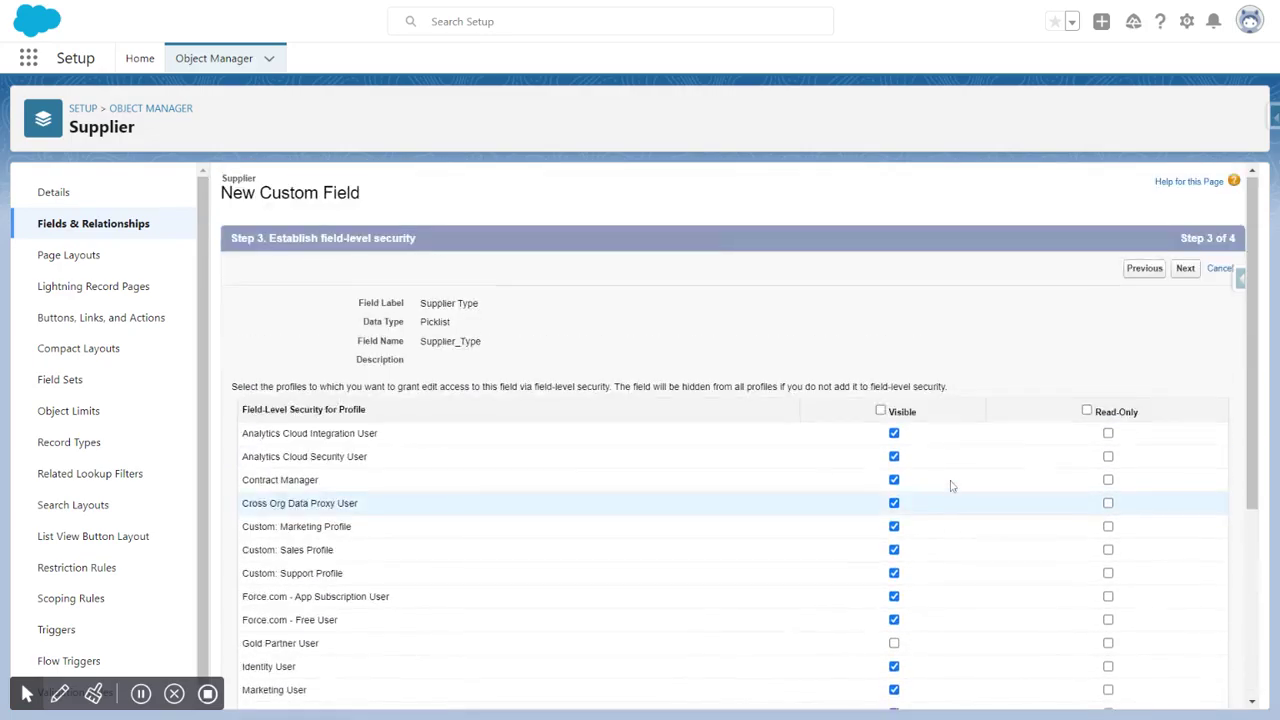
scroll(952, 486, down, 1)
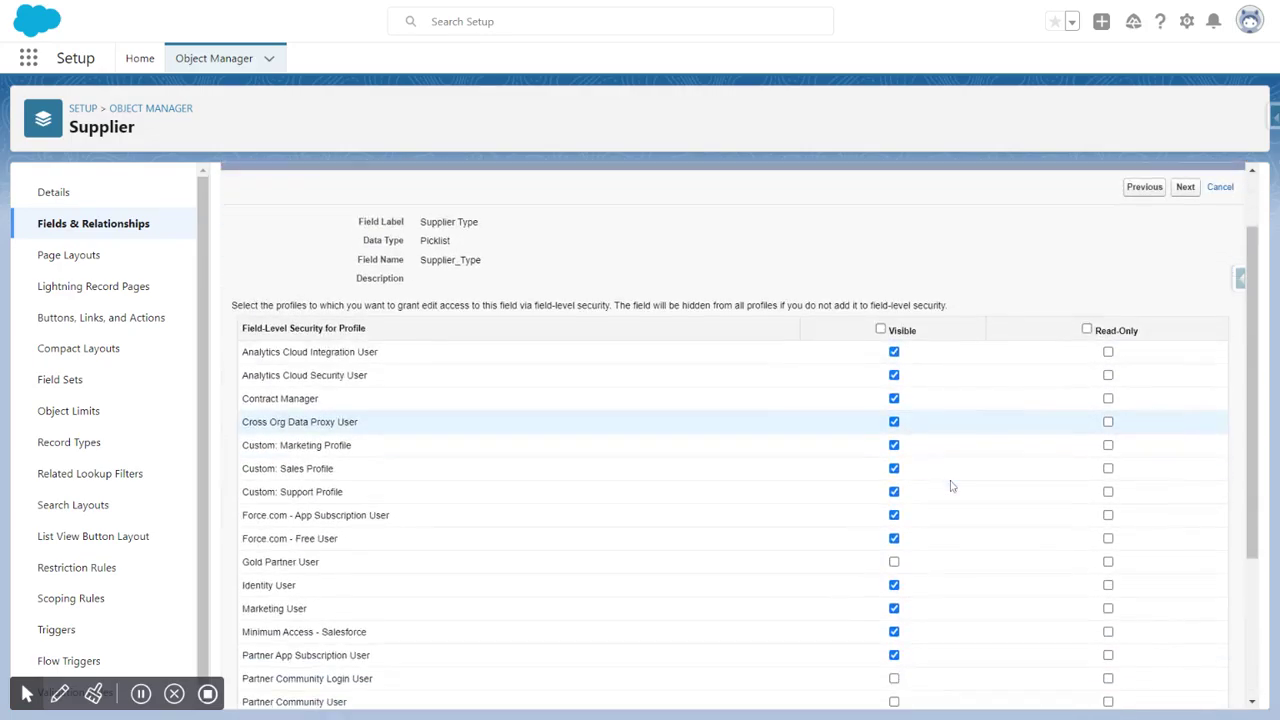
click(880, 330)
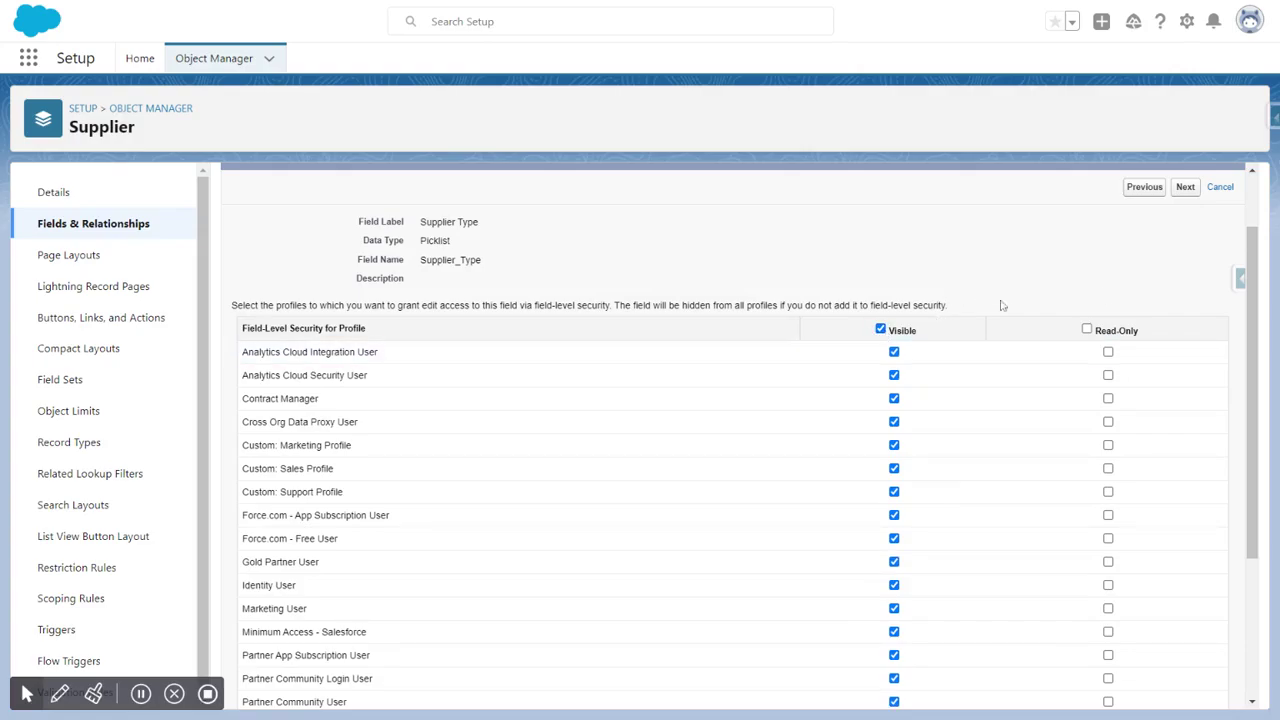
click(1185, 188)
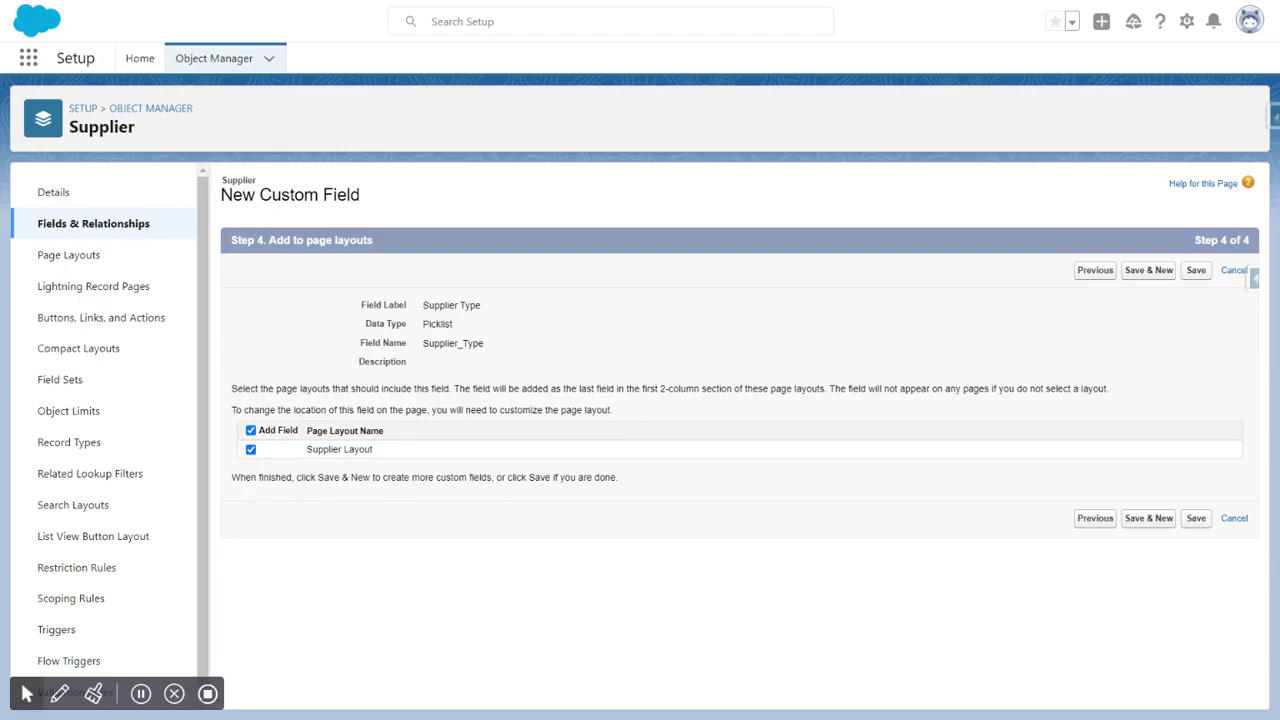
click(1196, 271)
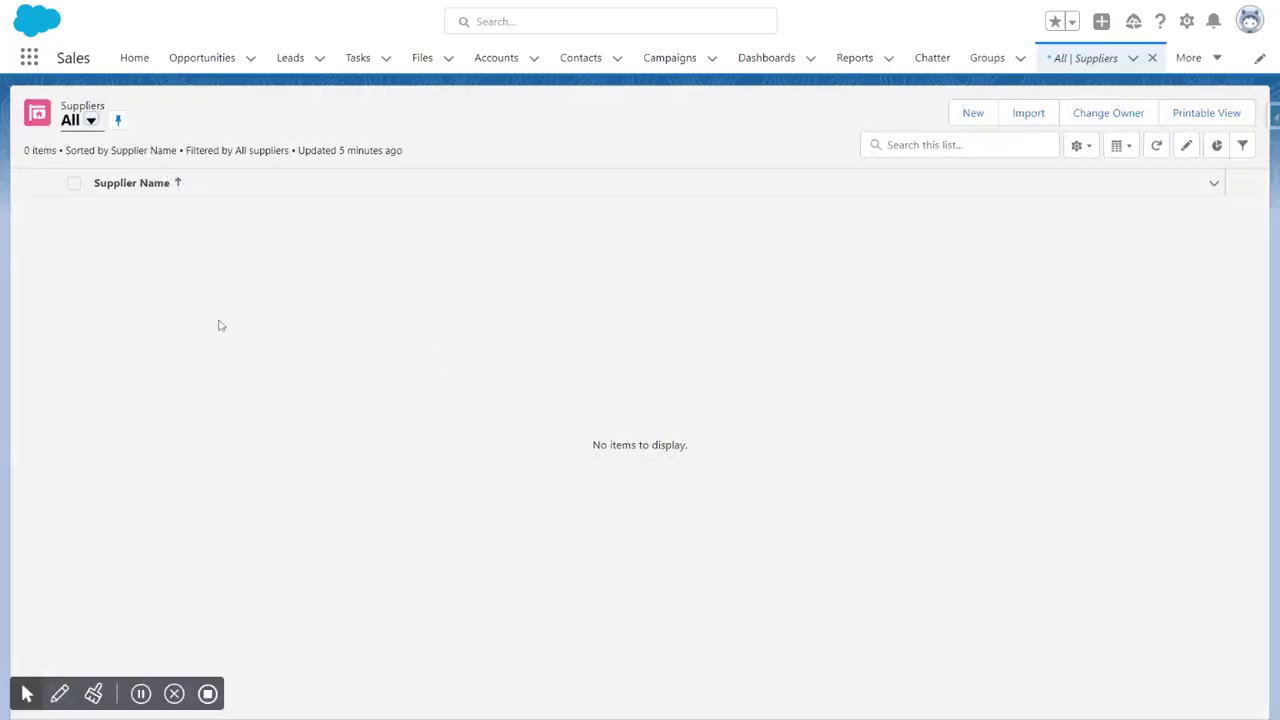
Reload the All list view of Suppliers in the Sales app.
click(91, 120)
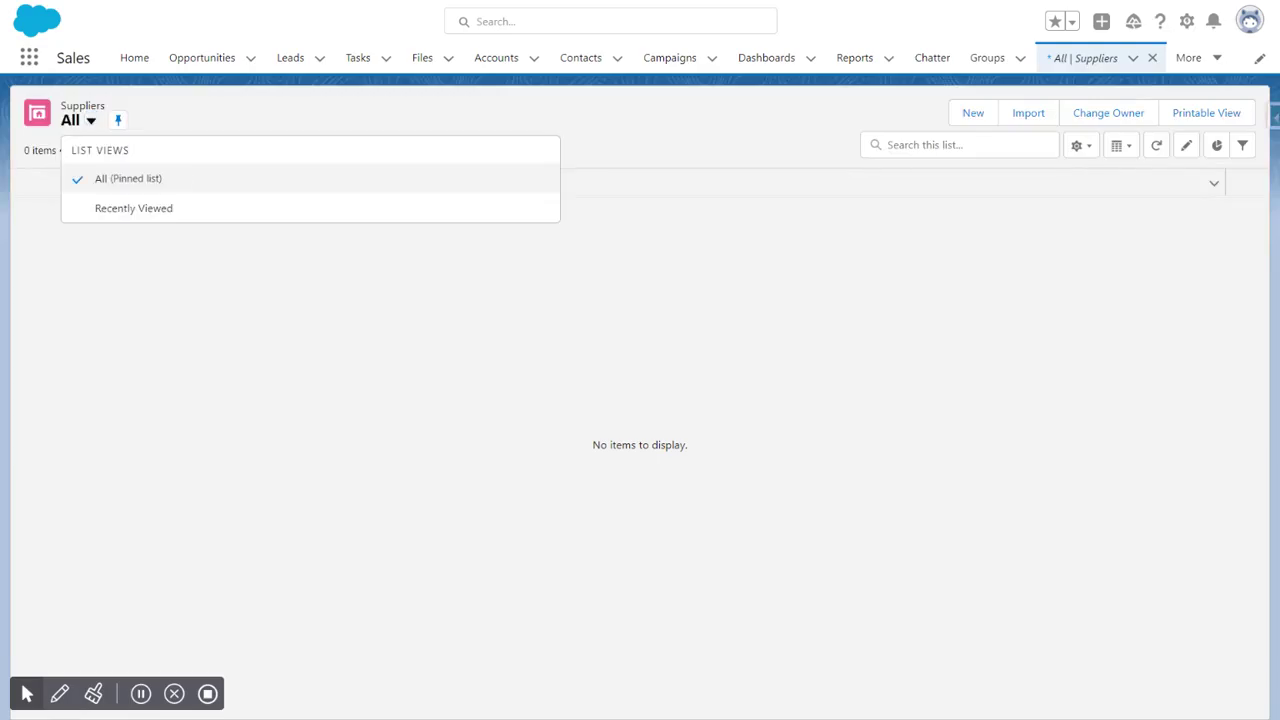
click(234, 341)
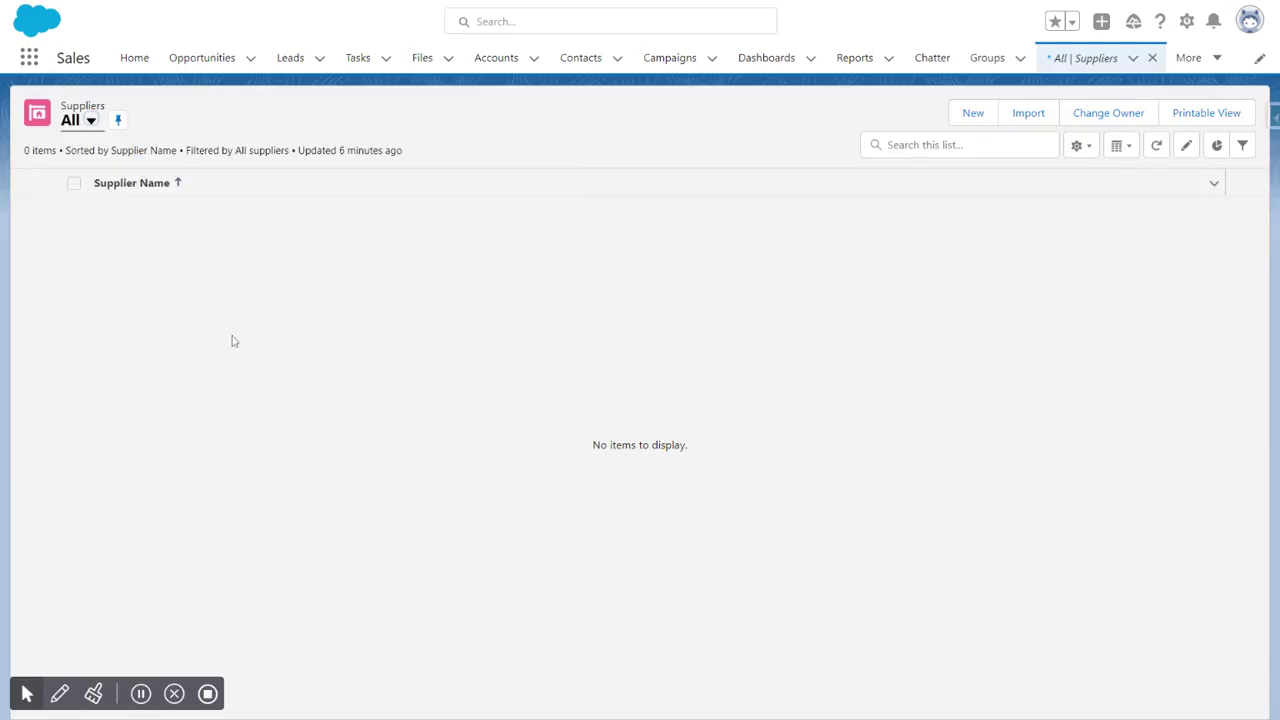
key(F5)
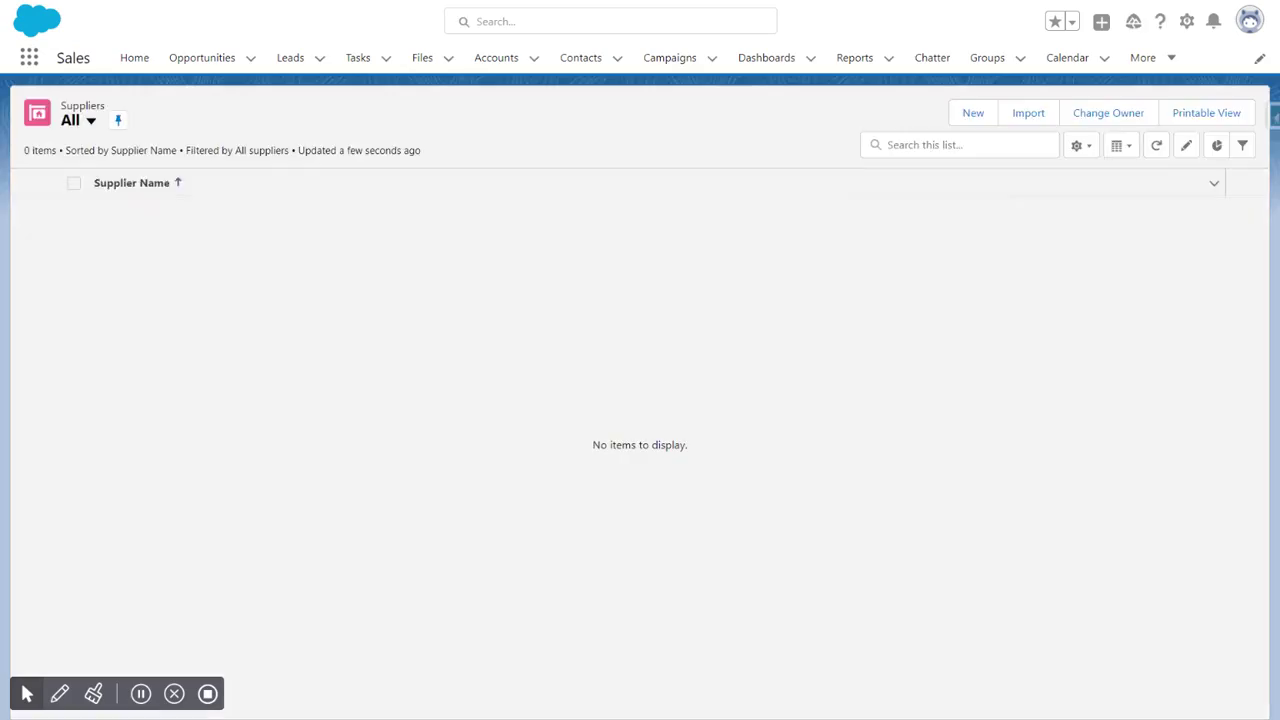
Create and save a supplier record named Verizon with the supplier type Distributor, leaving the postal code empty.
click(966, 116)
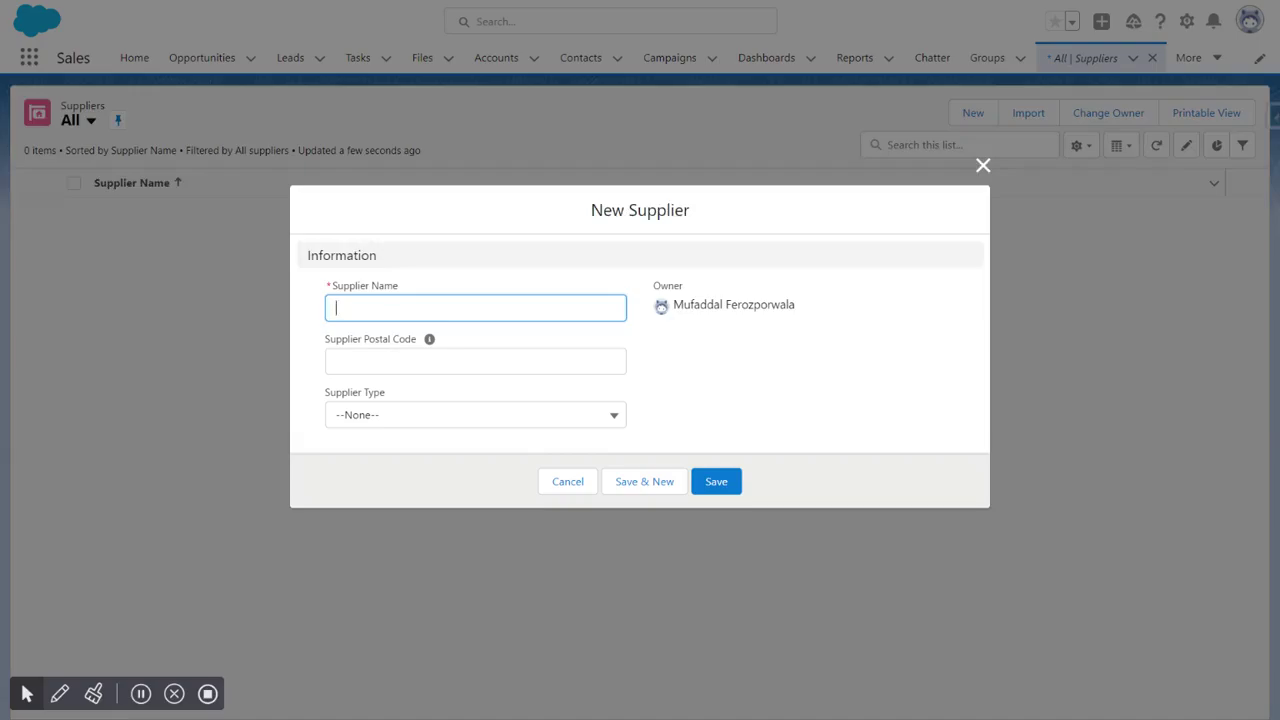
click(386, 418)
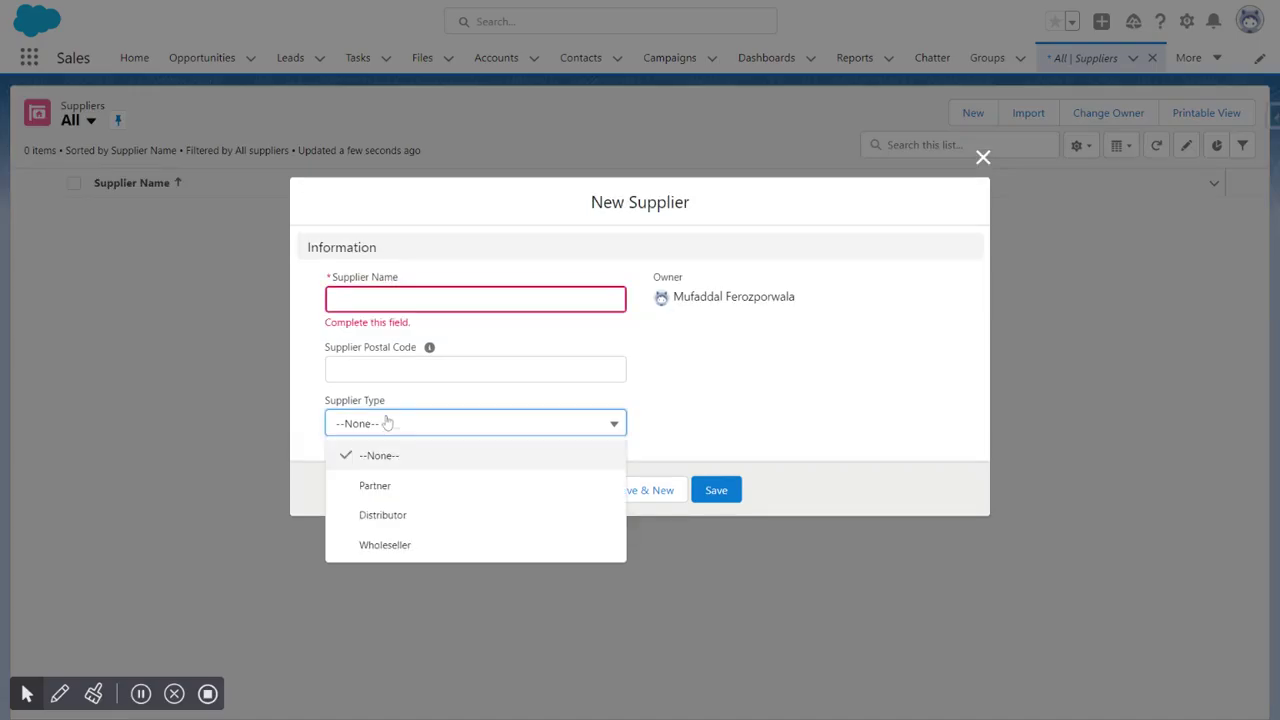
click(393, 517)
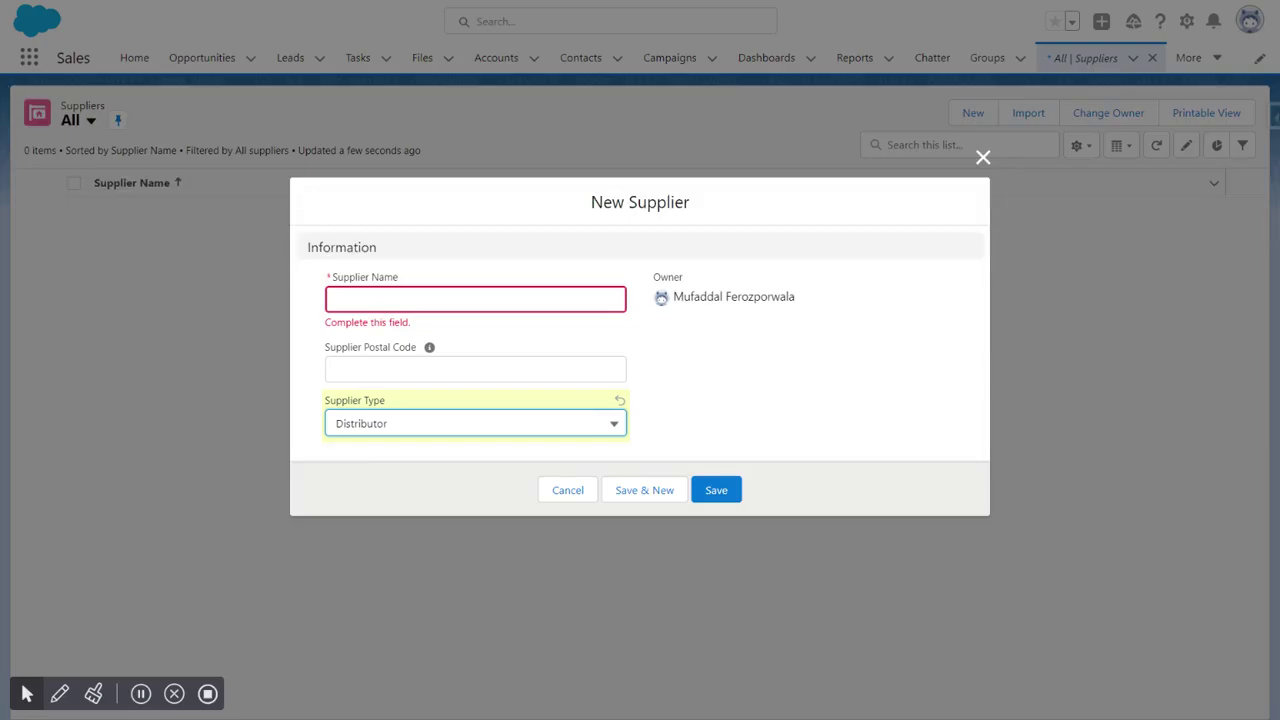
click(430, 299)
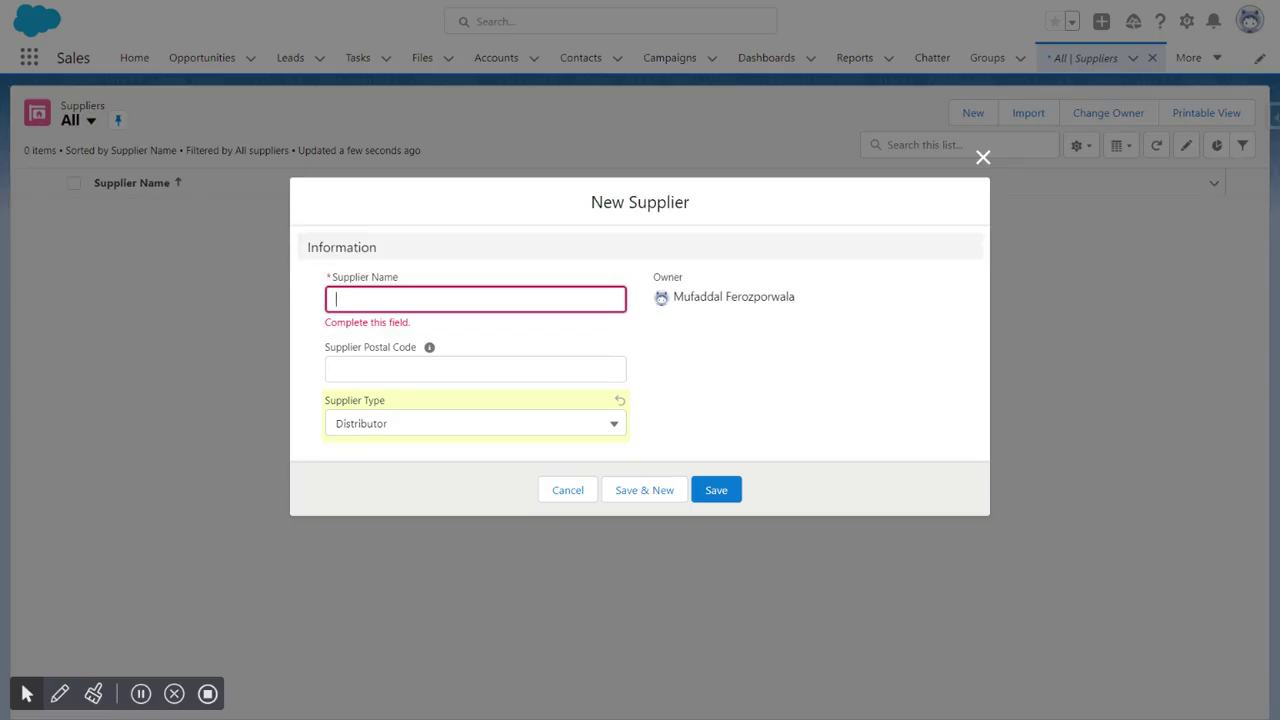
text(Verizon)
click(484, 378)
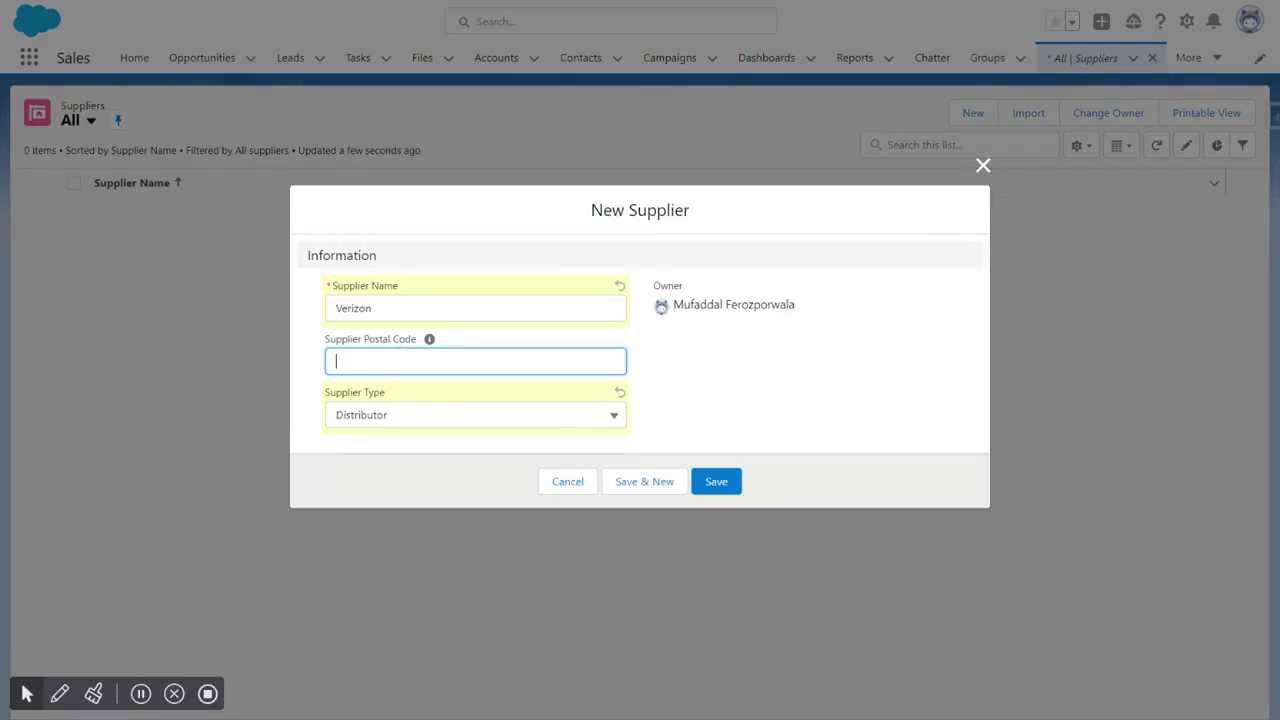
mouse_move(431, 347)
click(718, 485)
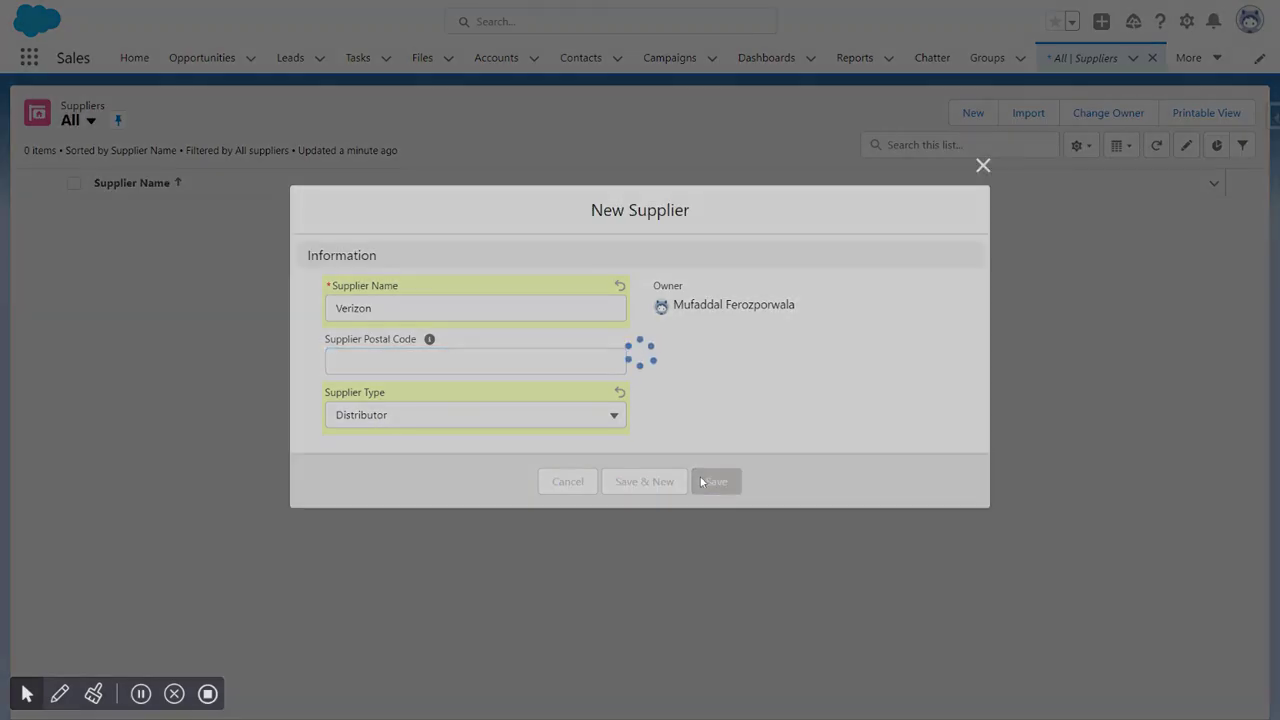